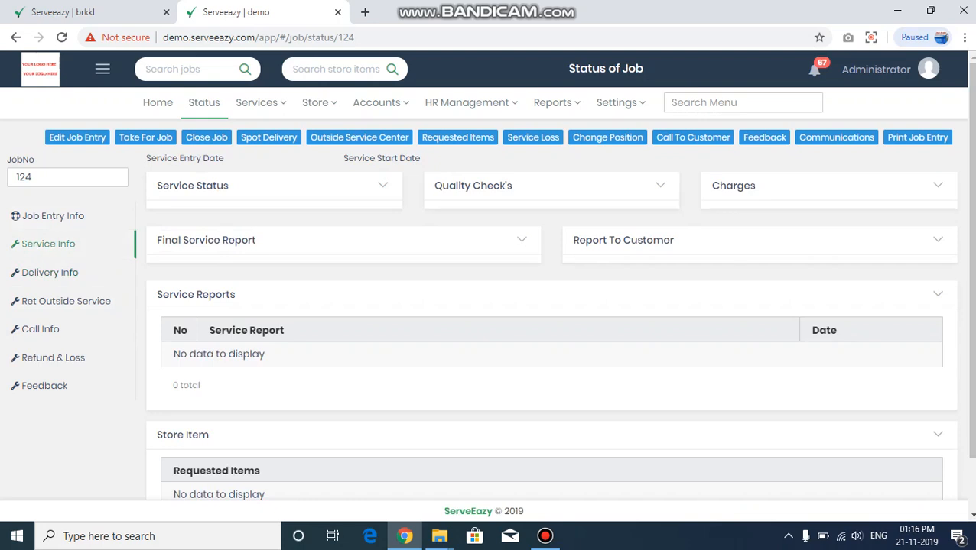
Step: Open the newest APPLE Ipad job from the recent entries and start work on it with Take For Job
{"action": "left_click", "coordinate": [53, 217]}
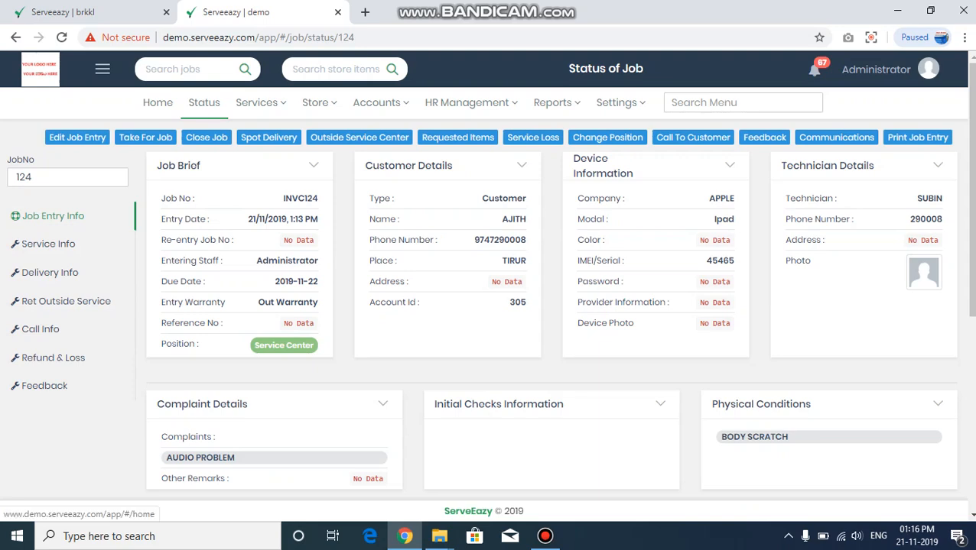
{"action": "left_click", "coordinate": [158, 102]}
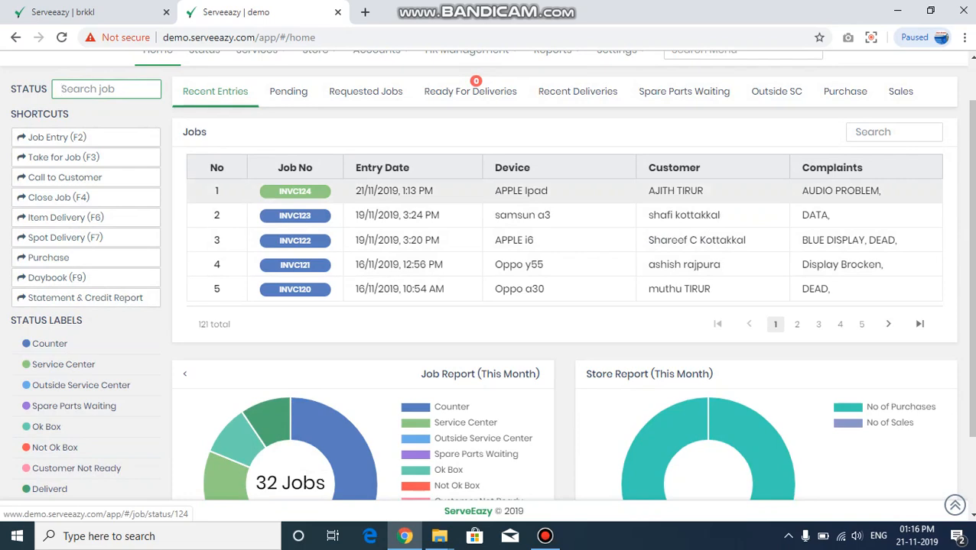
{"action": "left_click", "coordinate": [294, 191]}
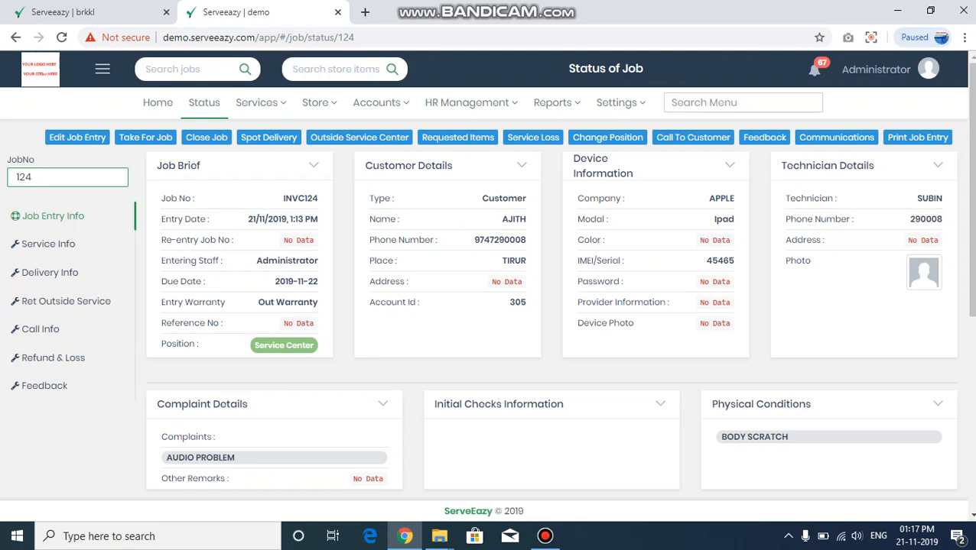
{"action": "left_click", "coordinate": [146, 137]}
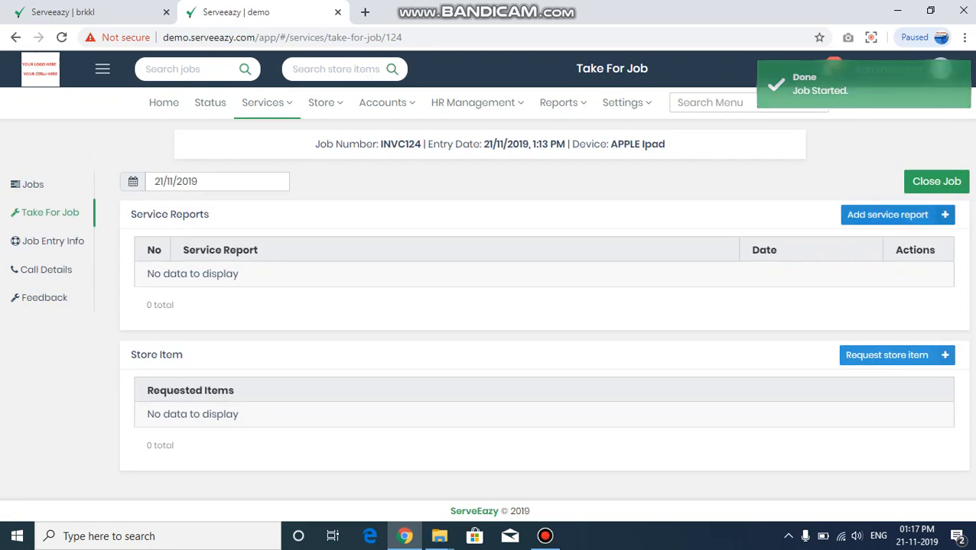
Step: Add a service report with the text "ughjkbkj" to the job
{"action": "left_click", "coordinate": [887, 215]}
{"action": "type", "text": "ughjkbkj"}
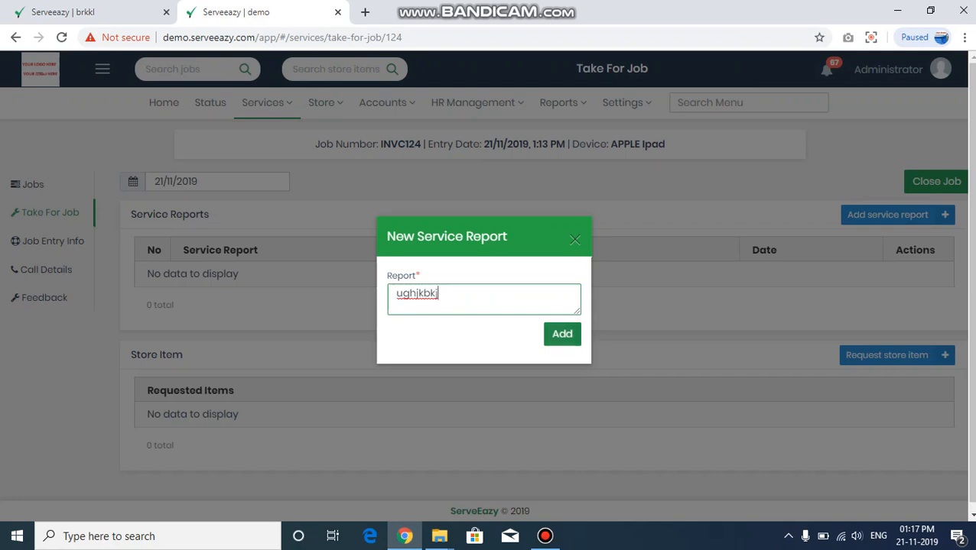
{"action": "left_click", "coordinate": [562, 335]}
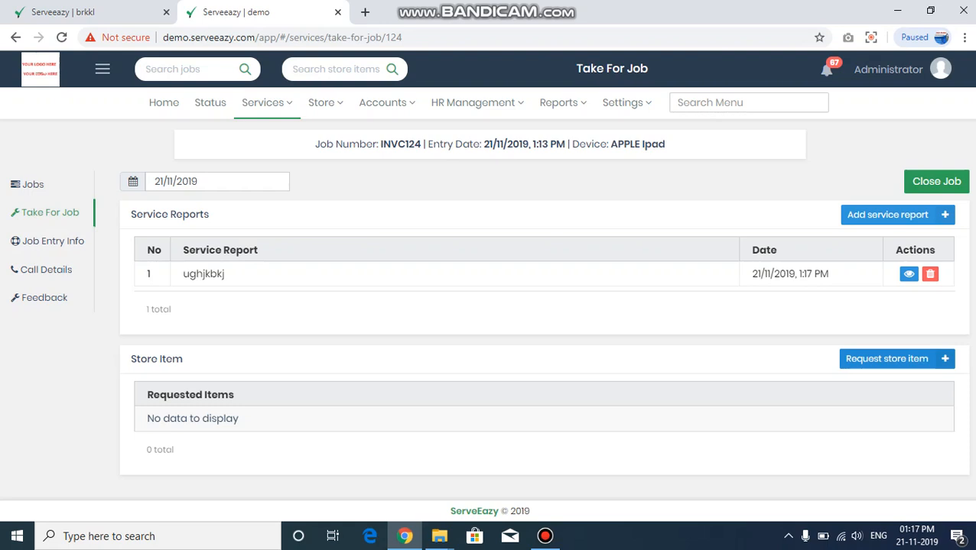
Step: Fill in a store item request for the job with category DISPLAY and item iphone 7 glass
{"action": "left_click", "coordinate": [886, 359]}
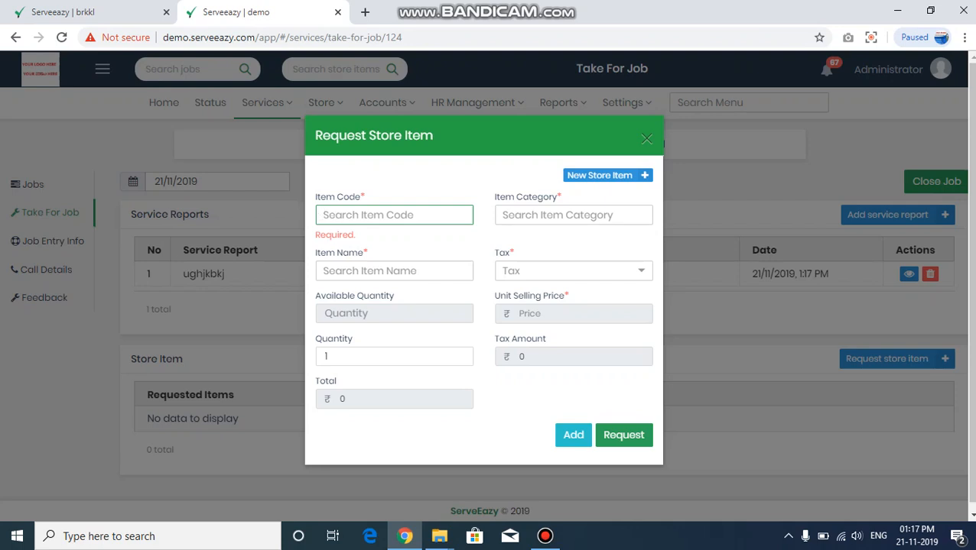
{"action": "key", "text": "Tab"}
{"action": "type", "text": "d"}
{"action": "key", "text": "Return"}
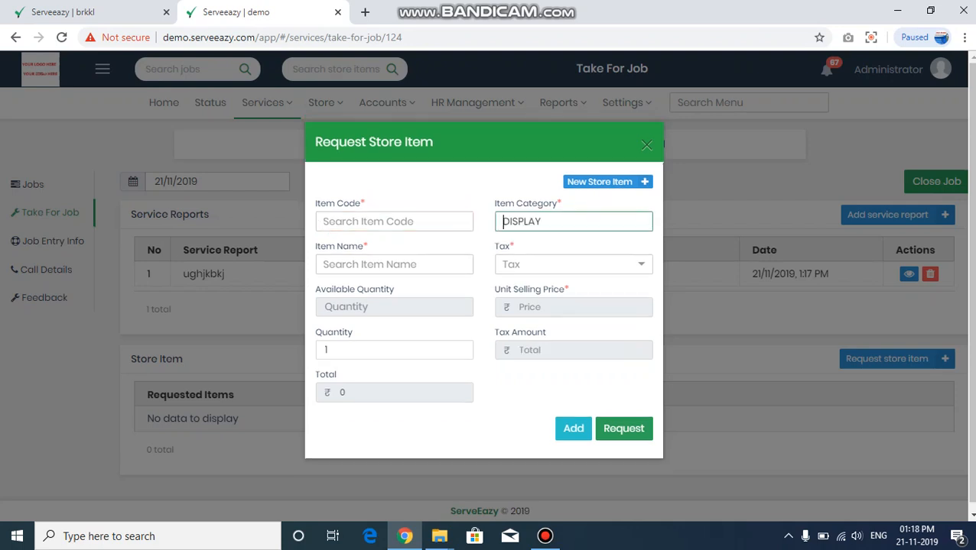
{"action": "key", "text": "Tab"}
{"action": "type", "text": "ip"}
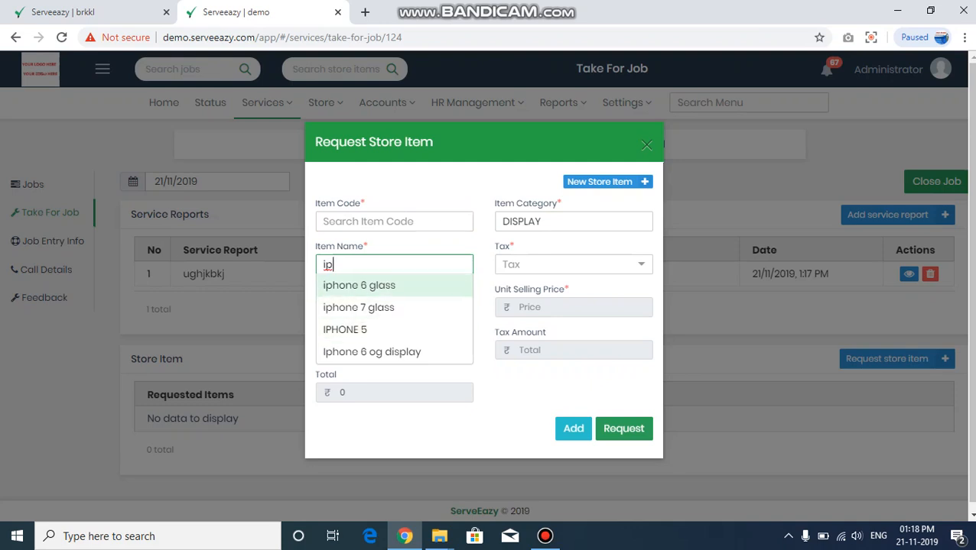
{"action": "key", "text": "Down"}
{"action": "key", "text": "Return"}
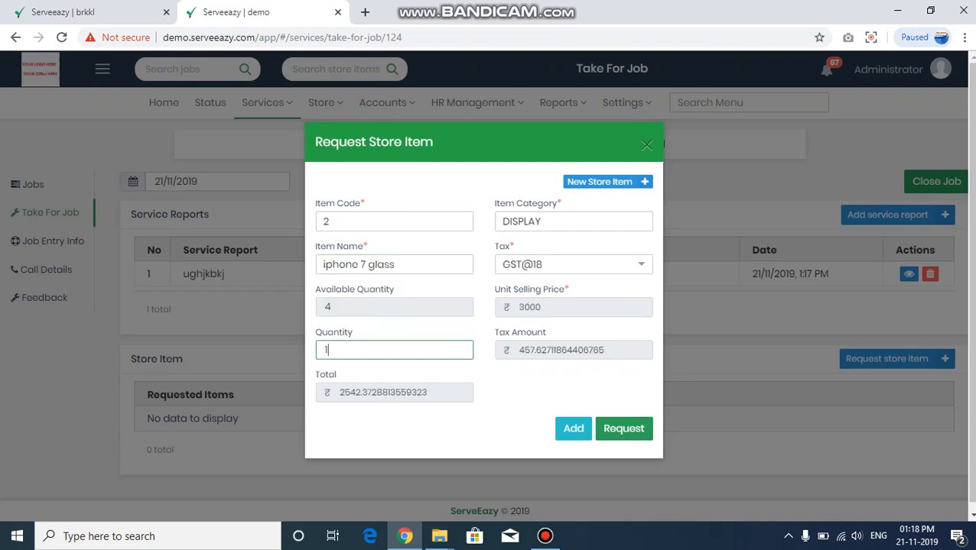
Step: Check the available quantity, submit the iphone 7 glass request with quantity 1, and close the request form
{"action": "left_click_drag", "start_coordinate": [335, 307], "coordinate": [323, 308]}
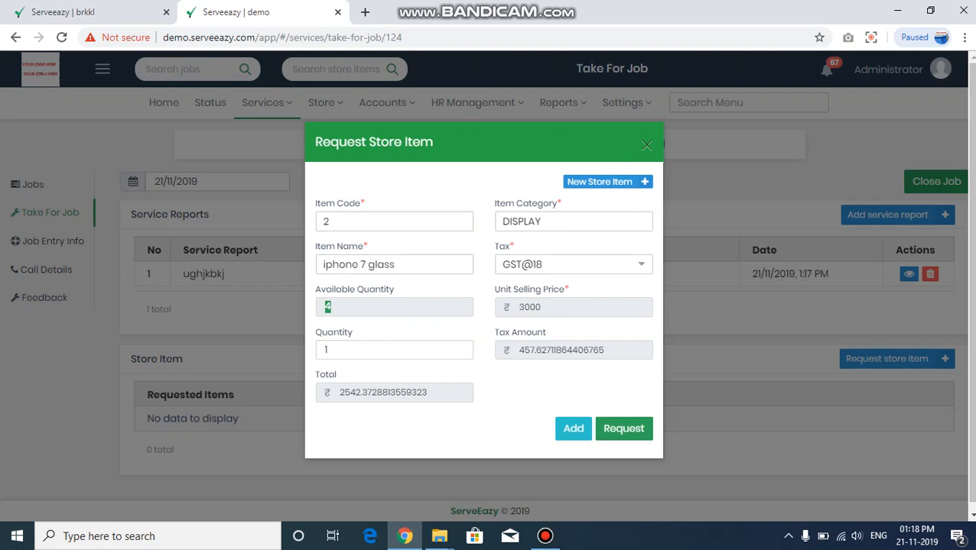
{"action": "left_click", "coordinate": [333, 350]}
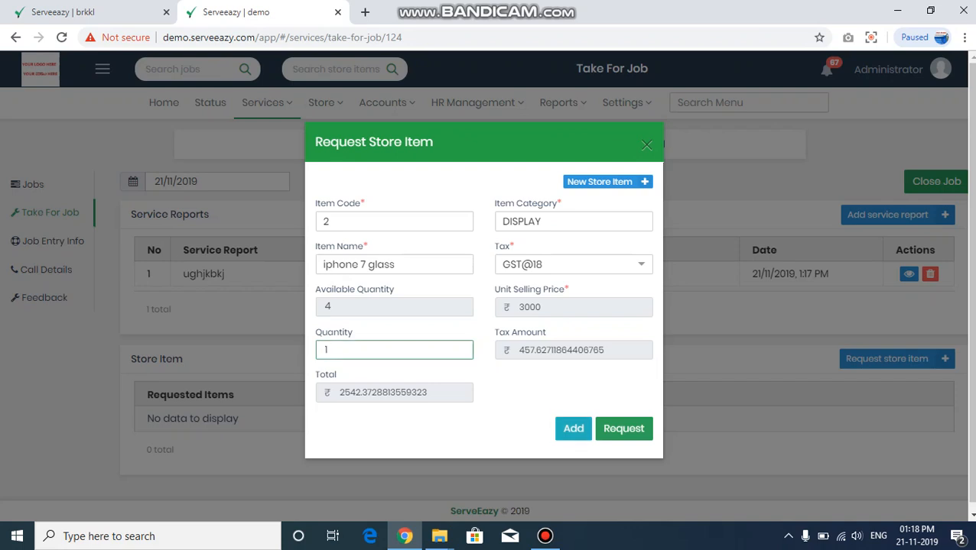
{"action": "left_click", "coordinate": [623, 428]}
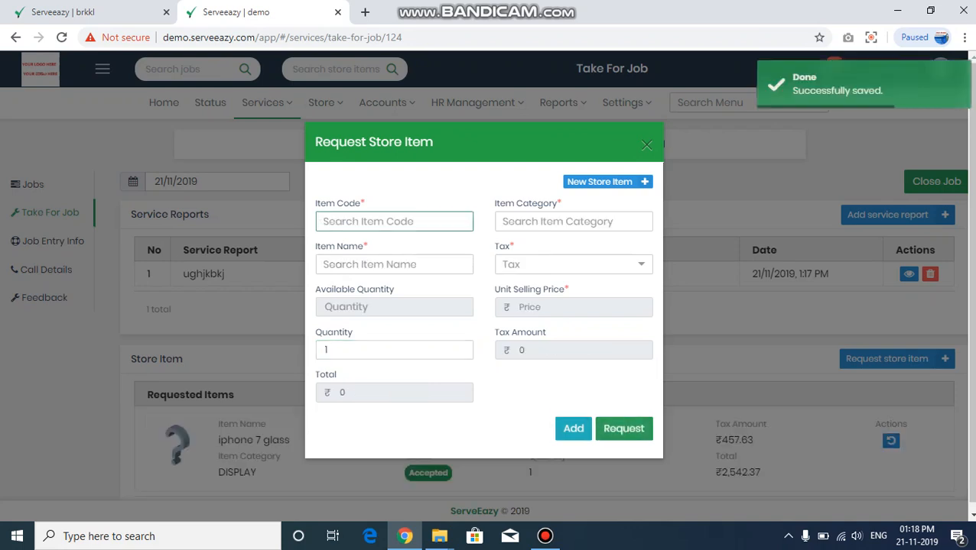
{"action": "left_click", "coordinate": [647, 145]}
{"action": "scroll", "coordinate": [487, 283], "scroll_direction": "down", "scroll_amount": 1}
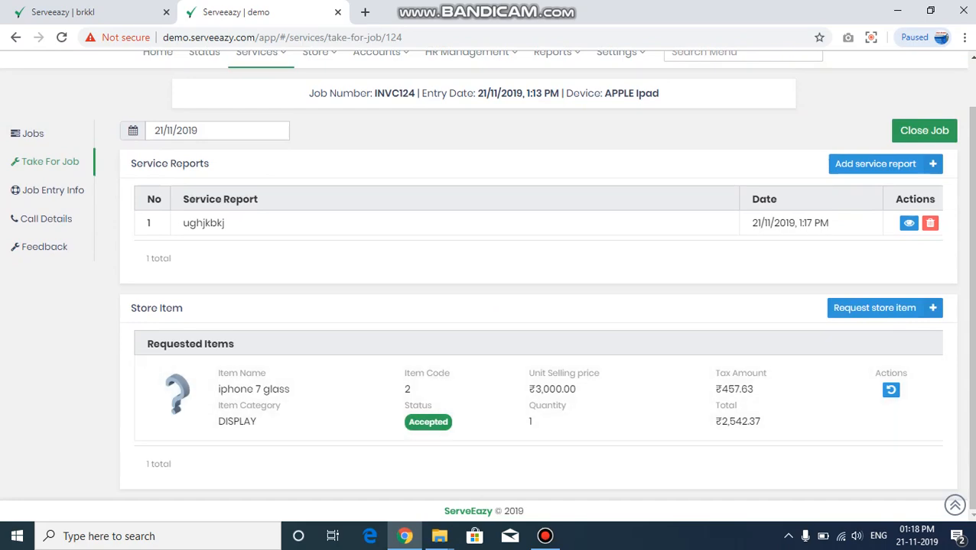
{"action": "scroll", "coordinate": [486, 283], "scroll_direction": "up", "scroll_amount": 1}
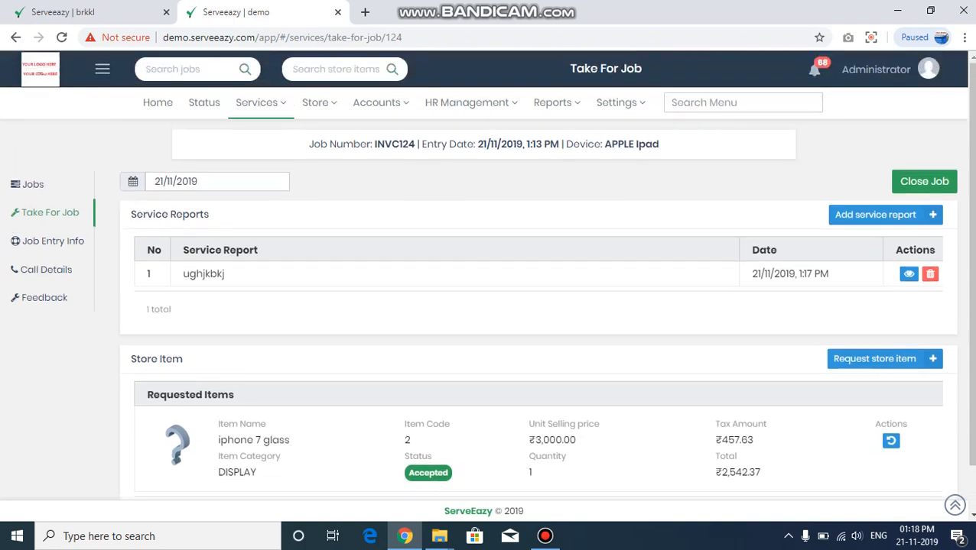
{"action": "scroll", "coordinate": [486, 283], "scroll_direction": "down", "scroll_amount": 1}
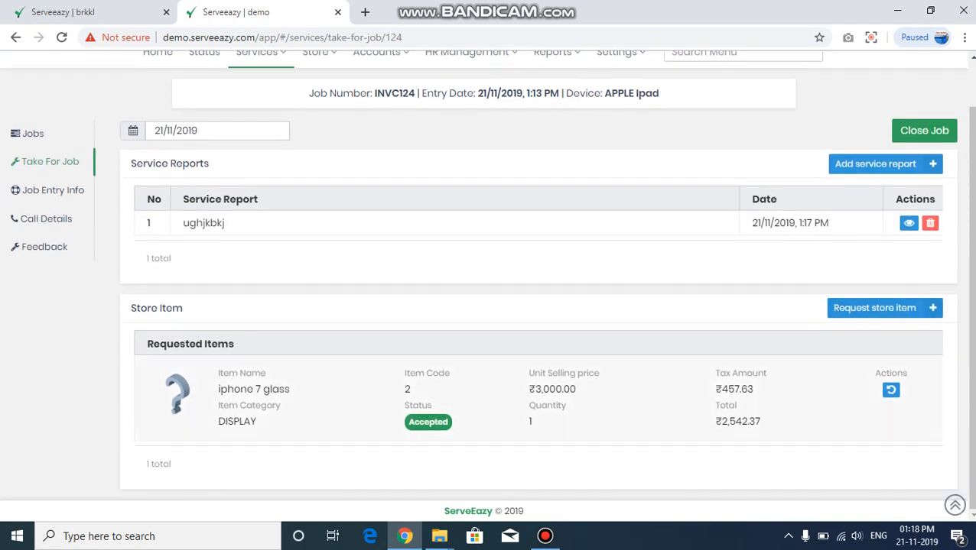
{"action": "left_click", "coordinate": [920, 308]}
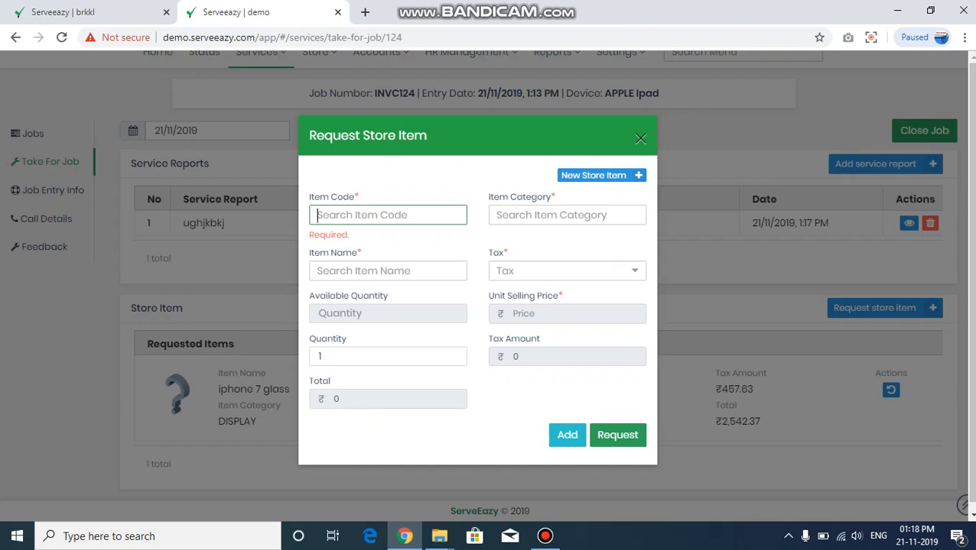
{"action": "left_click", "coordinate": [641, 138]}
{"action": "scroll", "coordinate": [319, 81], "scroll_direction": "up", "scroll_amount": 1}
{"action": "mouse_move", "coordinate": [320, 99]}
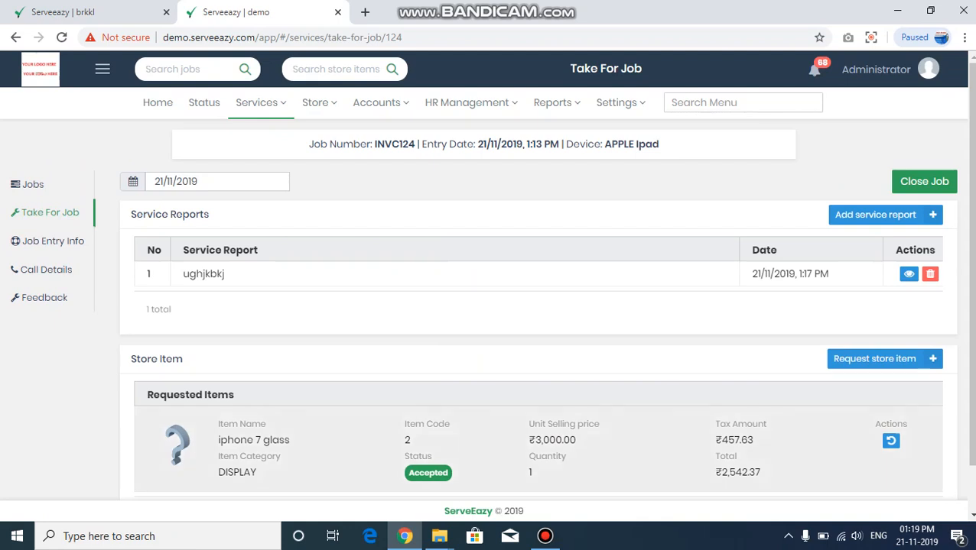
{"action": "scroll", "coordinate": [487, 283], "scroll_direction": "down", "scroll_amount": 1}
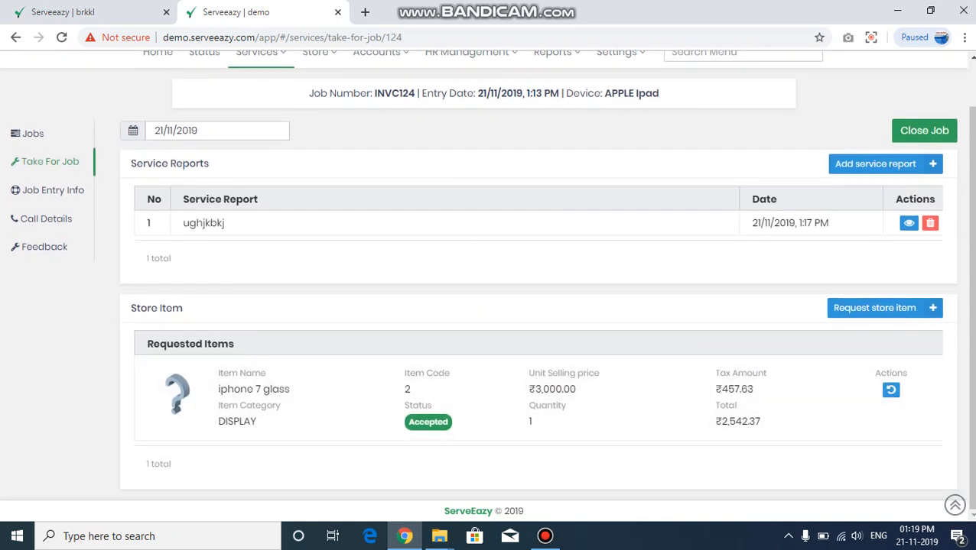
{"action": "scroll", "coordinate": [486, 280], "scroll_direction": "up", "scroll_amount": 1}
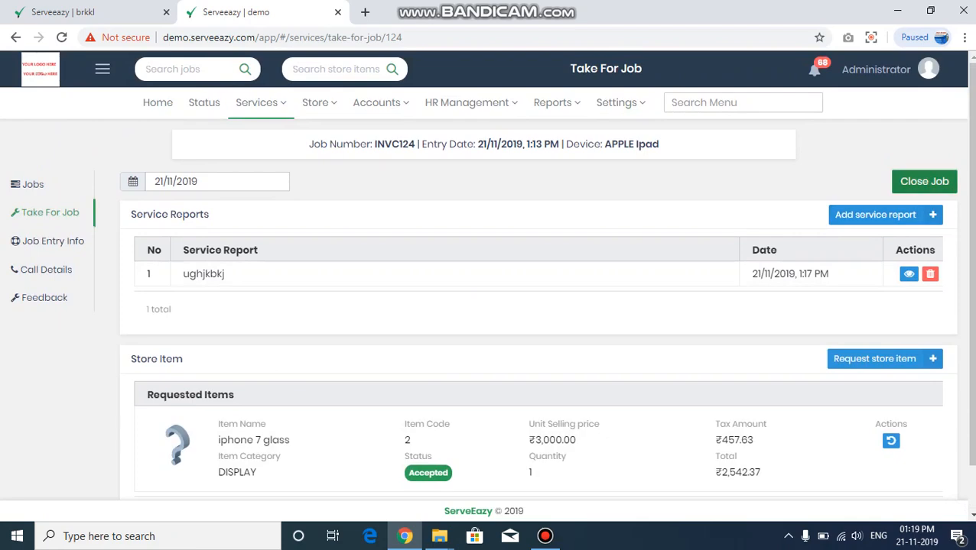
Step: Start closing the job and enter a service charge of 1000
{"action": "left_click", "coordinate": [924, 181]}
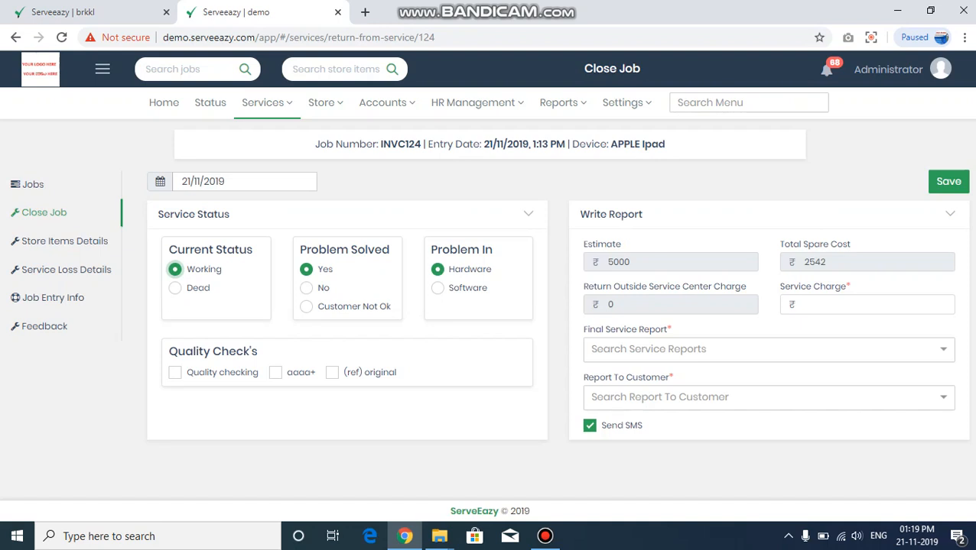
{"action": "left_click_drag", "start_coordinate": [825, 262], "coordinate": [802, 262]}
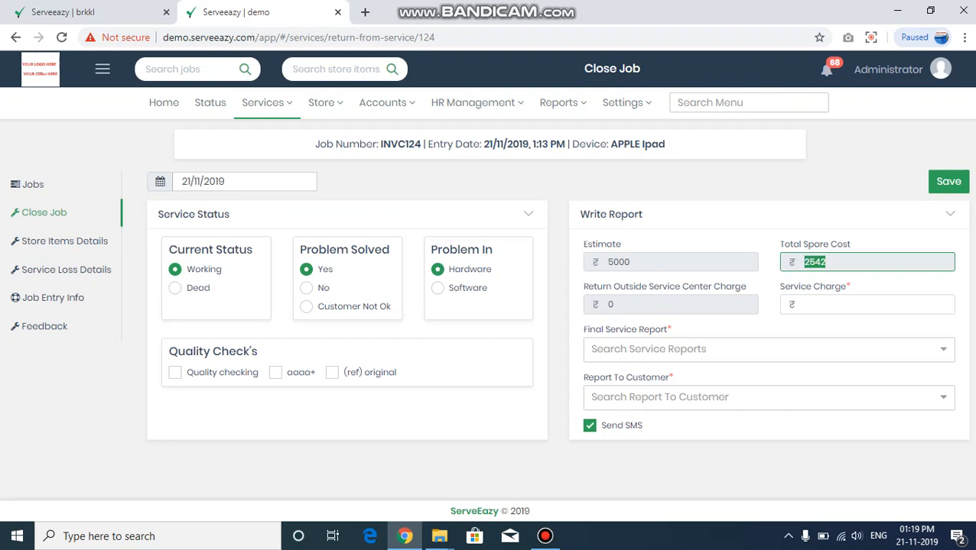
{"action": "left_click", "coordinate": [824, 304]}
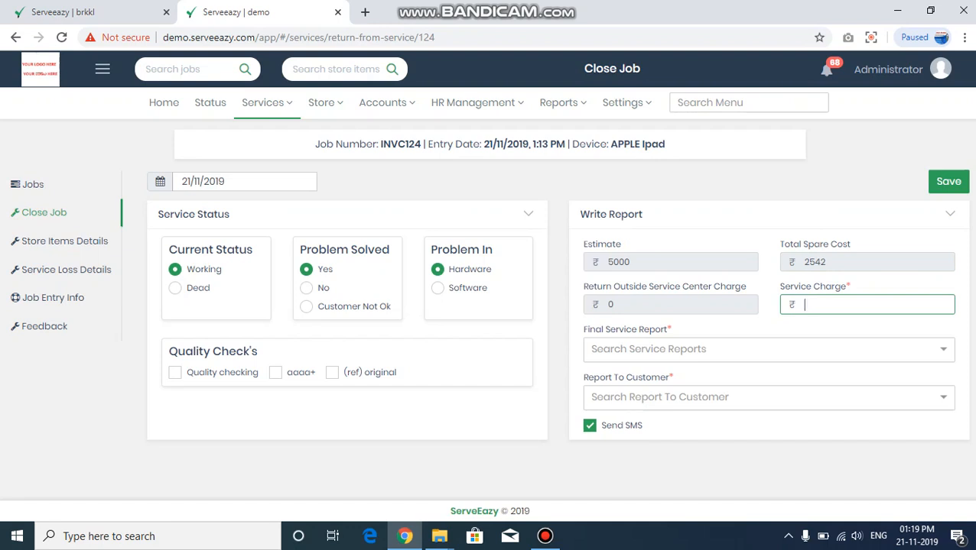
{"action": "type", "text": "1000"}
{"action": "left_click", "coordinate": [681, 305]}
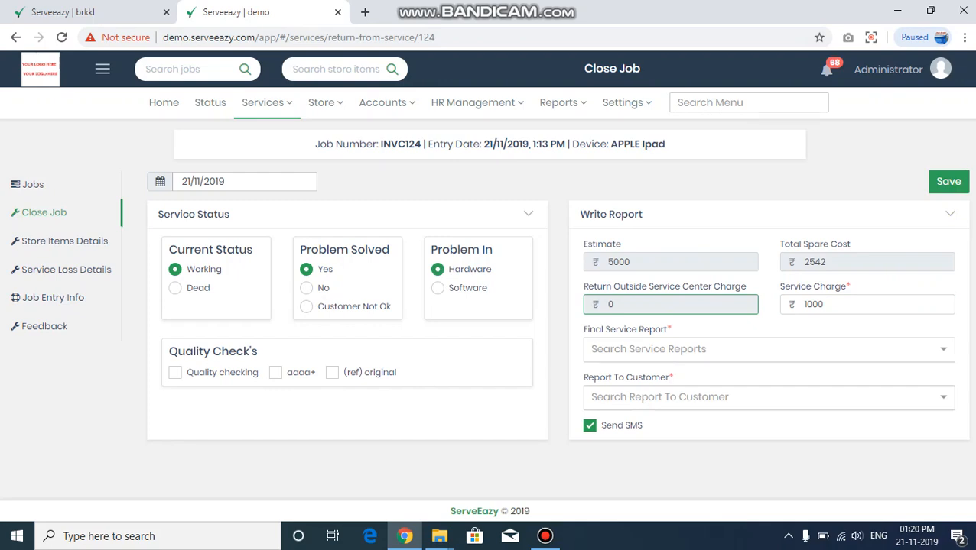
Step: Set both the Final Service Report and the Report To Customer to "ok"
{"action": "left_click", "coordinate": [765, 349]}
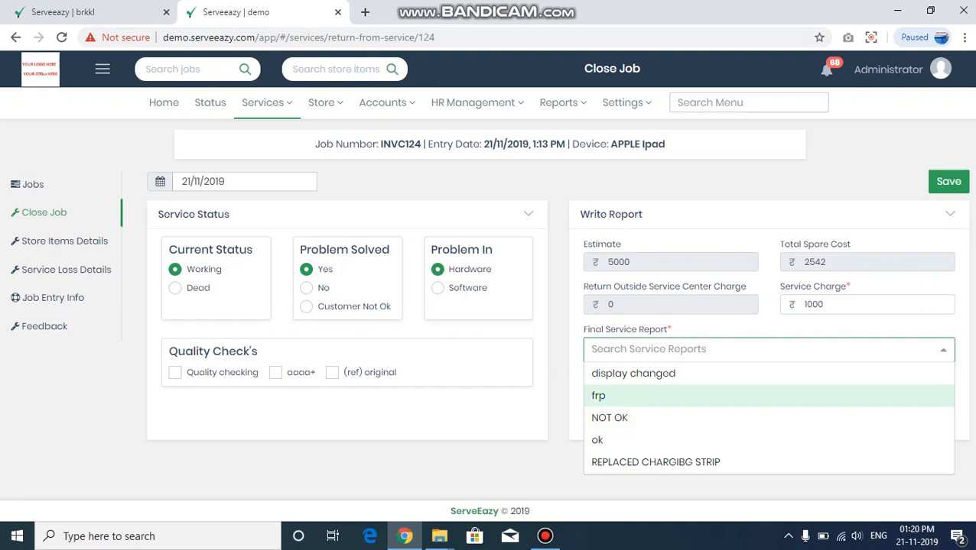
{"action": "key", "text": "Down"}
{"action": "key", "text": "Down"}
{"action": "key", "text": "Return"}
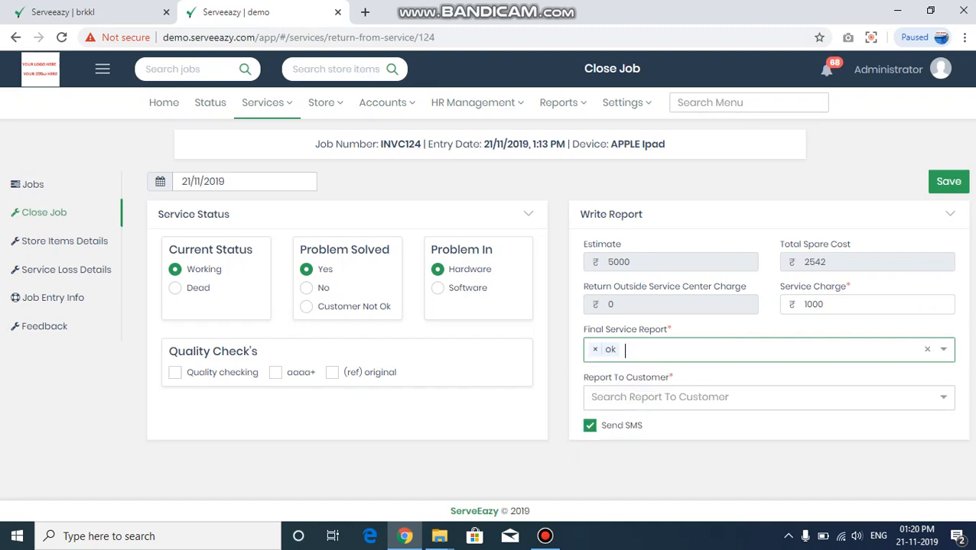
{"action": "key", "text": "Tab"}
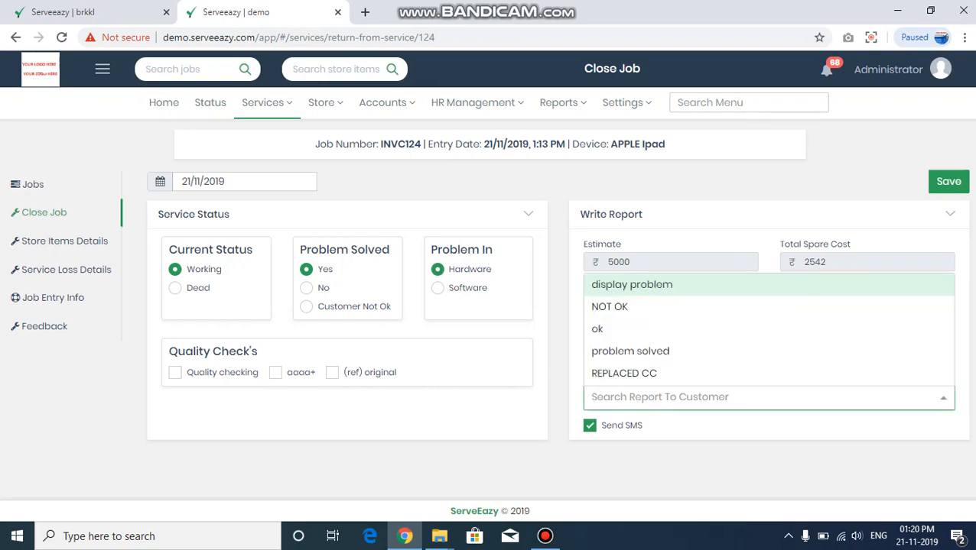
{"action": "key", "text": "Up"}
{"action": "key", "text": "Up"}
{"action": "key", "text": "Up"}
{"action": "key", "text": "Return"}
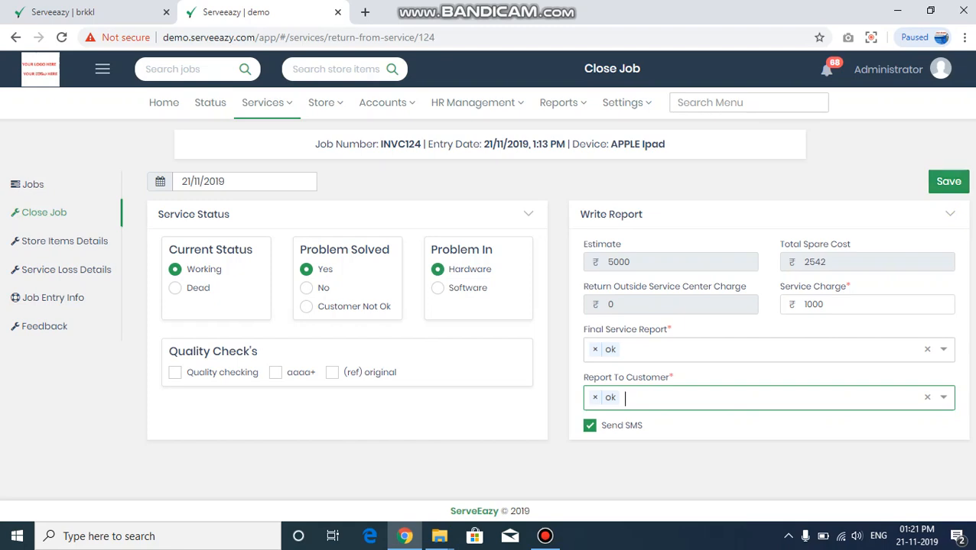
Step: Disable Send SMS and save the job closure
{"action": "left_click", "coordinate": [590, 426]}
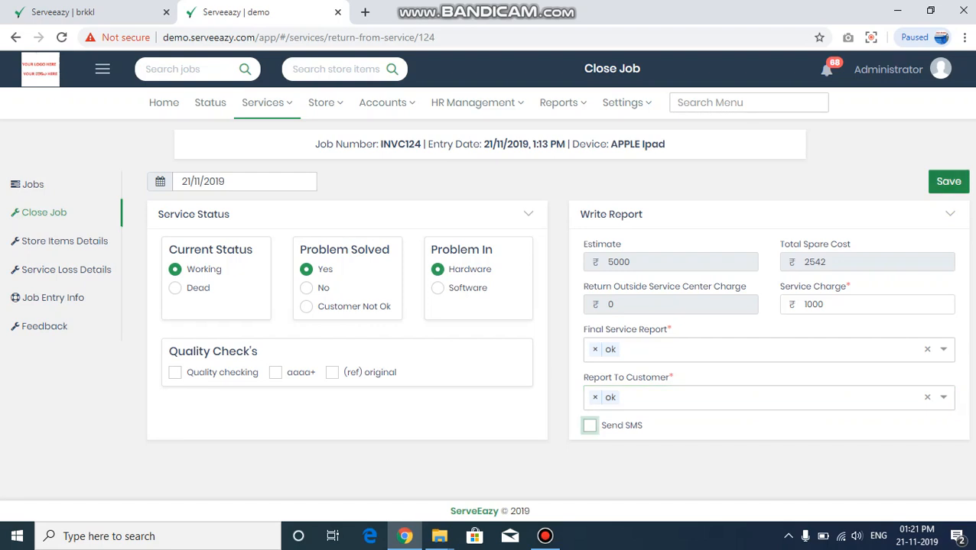
{"action": "left_click", "coordinate": [948, 182]}
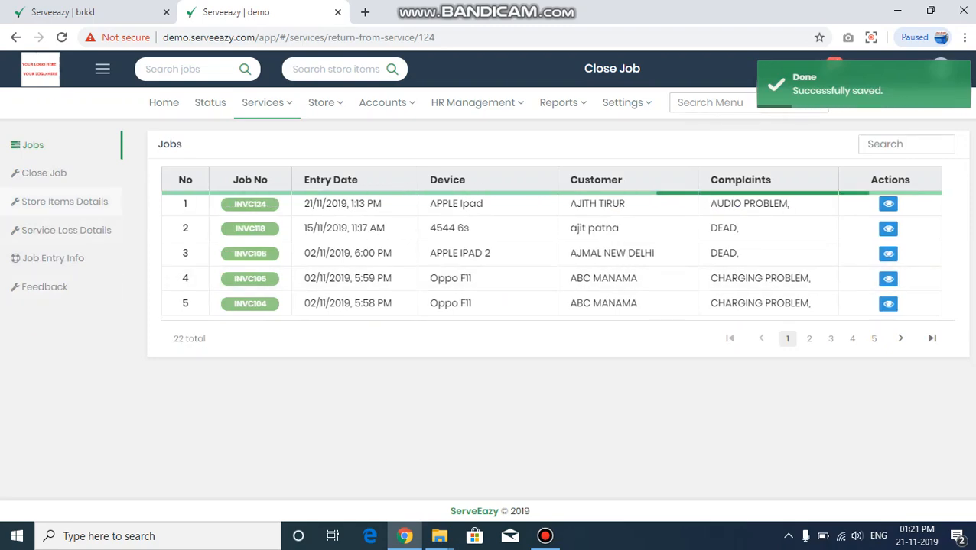
Step: Reopen the APPLE Ipad job from the home page's recent entries and check its position in the job brief
{"action": "left_click", "coordinate": [162, 104]}
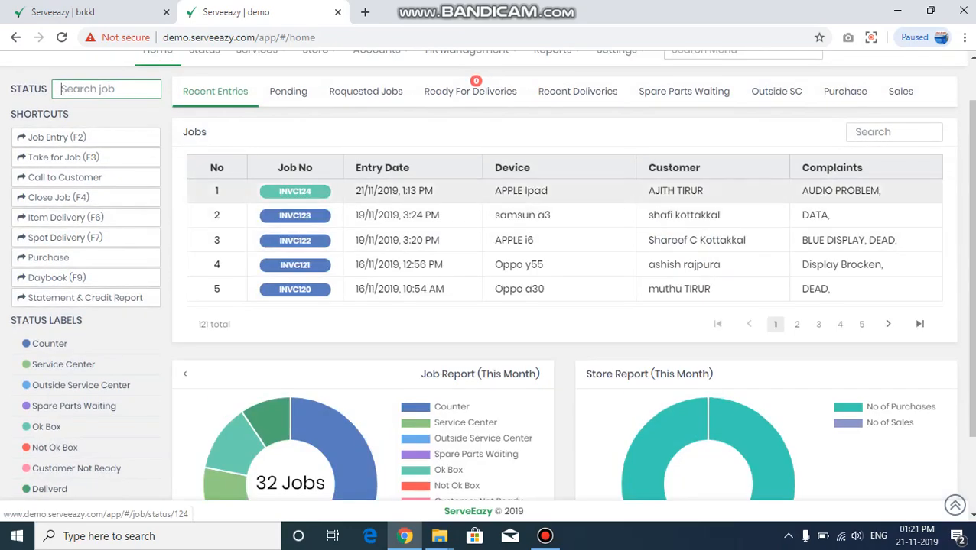
{"action": "left_click", "coordinate": [294, 191]}
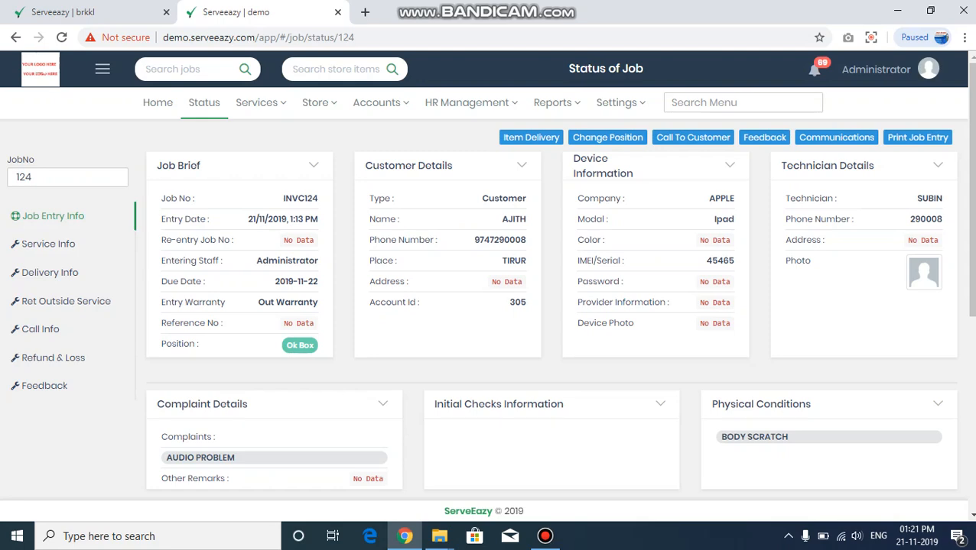
{"action": "left_click_drag", "start_coordinate": [297, 345], "coordinate": [286, 345]}
{"action": "left_click", "coordinate": [292, 346]}
Step: View the job's Item Delivery form with its payment details and return to the job's status page
{"action": "left_click", "coordinate": [531, 138]}
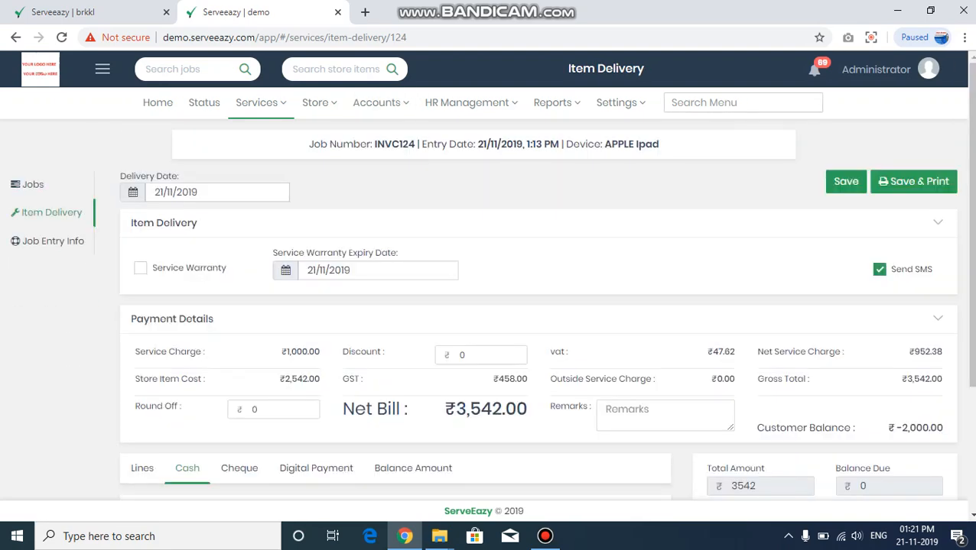
{"action": "left_click", "coordinate": [157, 103]}
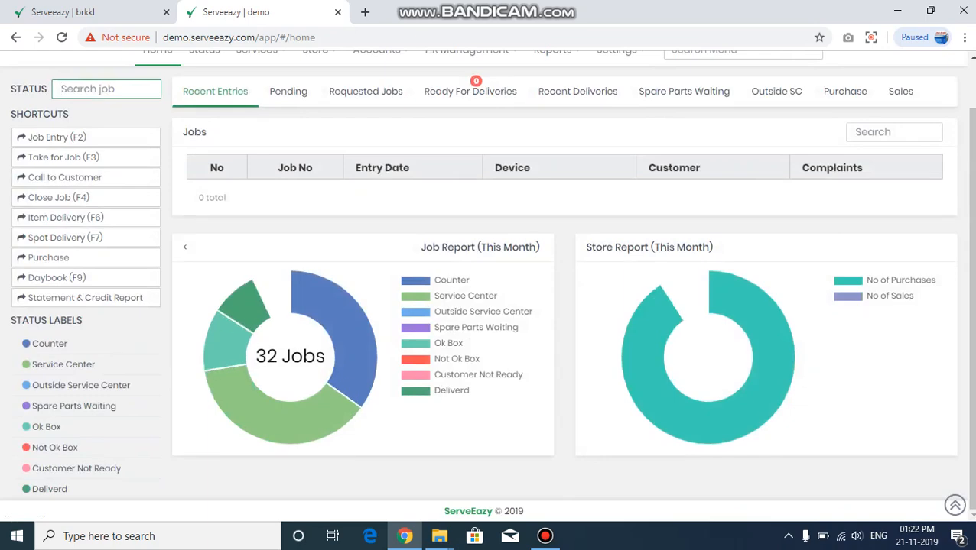
{"action": "left_click", "coordinate": [293, 191]}
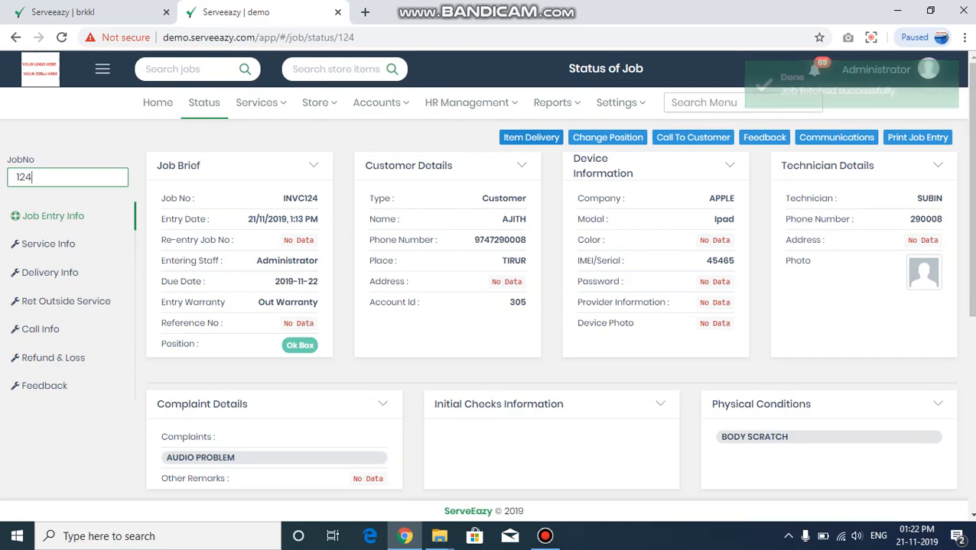
Step: Open the APPLE Ipad job's Item Delivery form and review its payment details and totals
{"action": "left_click", "coordinate": [531, 138]}
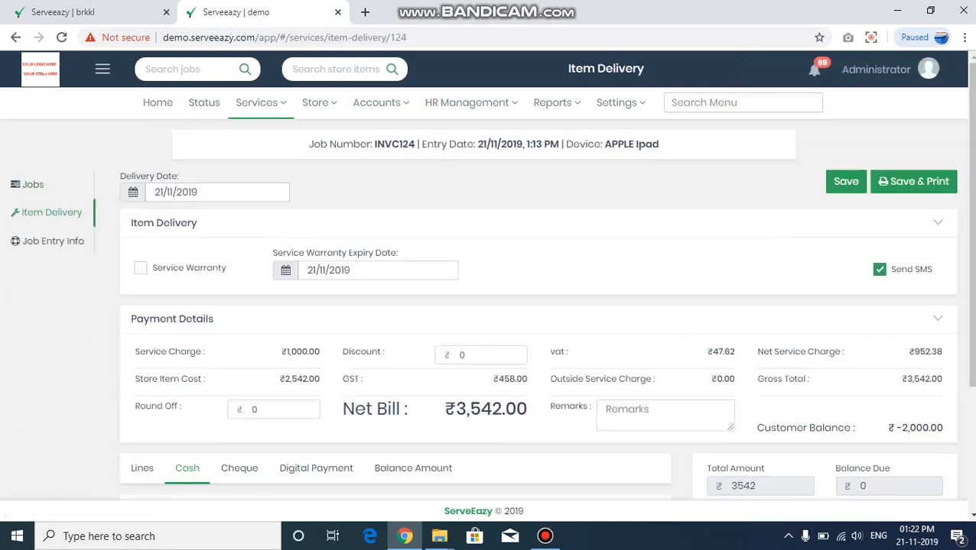
{"action": "scroll", "coordinate": [486, 306], "scroll_direction": "down", "scroll_amount": 1}
{"action": "scroll", "coordinate": [487, 306], "scroll_direction": "down", "scroll_amount": 3}
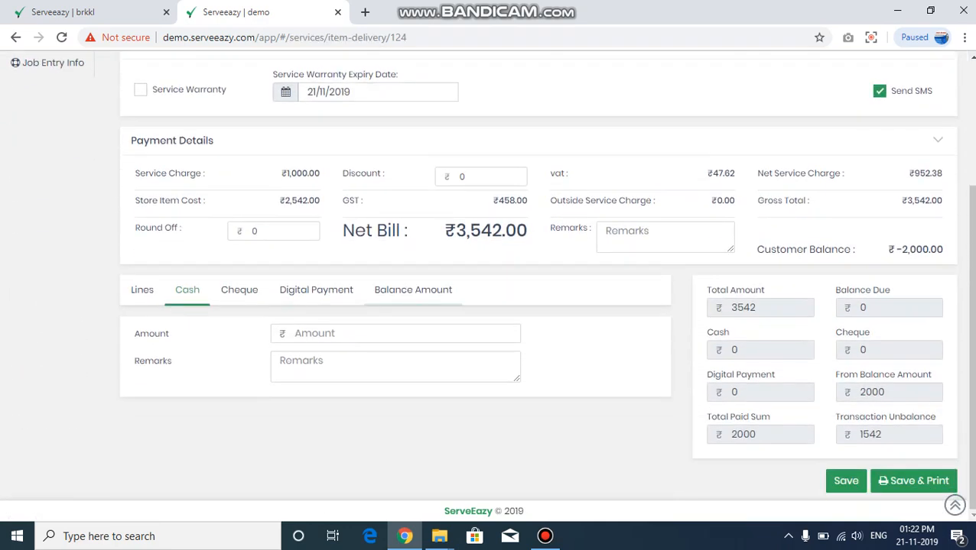
{"action": "scroll", "coordinate": [486, 306], "scroll_direction": "up", "scroll_amount": 3}
Step: Try the Service Warranty option with an expiry date of 21/11/2019 and switch it back off
{"action": "left_click", "coordinate": [141, 269]}
{"action": "left_click", "coordinate": [378, 271]}
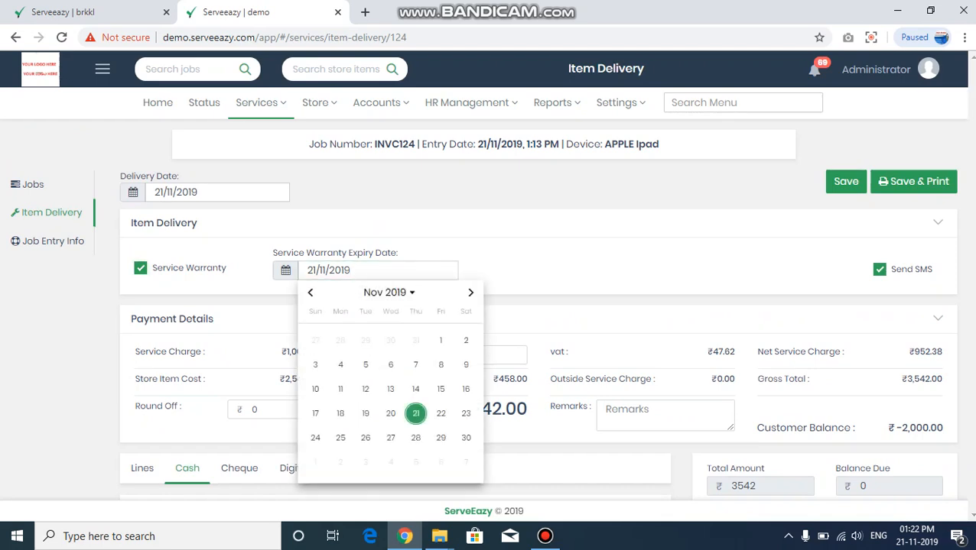
{"action": "left_click", "coordinate": [415, 413]}
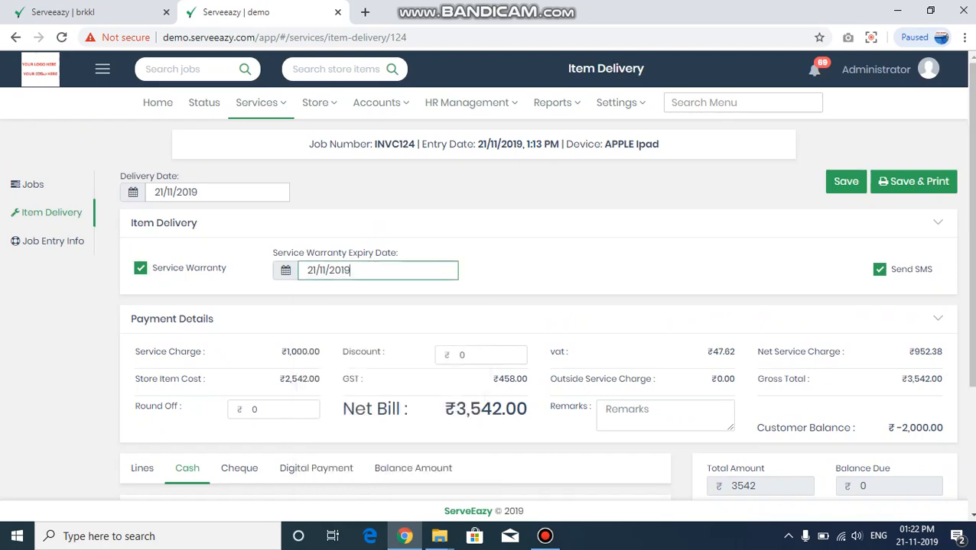
{"action": "left_click", "coordinate": [140, 269]}
Step: Examine the store item cost and the Cash and Digital Payment entry fields of the delivery
{"action": "scroll", "coordinate": [483, 306], "scroll_direction": "down", "scroll_amount": 1}
{"action": "scroll", "coordinate": [490, 306], "scroll_direction": "down", "scroll_amount": 2}
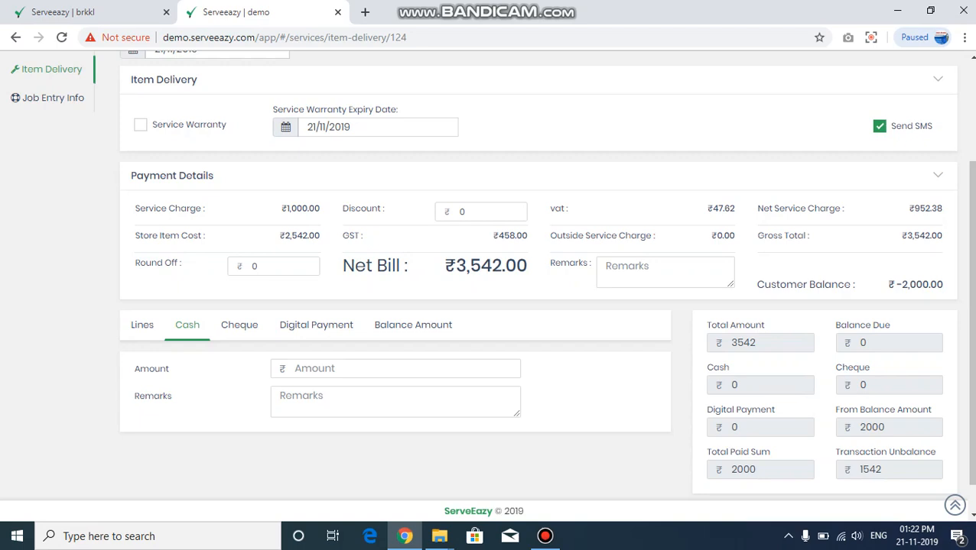
{"action": "left_click_drag", "start_coordinate": [283, 236], "coordinate": [308, 236]}
{"action": "left_click", "coordinate": [298, 236]}
{"action": "left_click", "coordinate": [344, 368]}
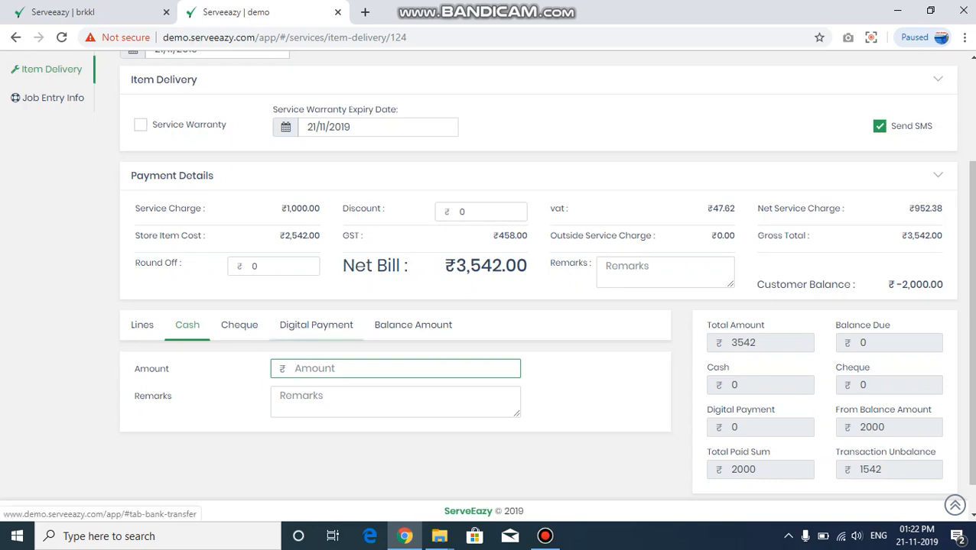
{"action": "left_click", "coordinate": [316, 325]}
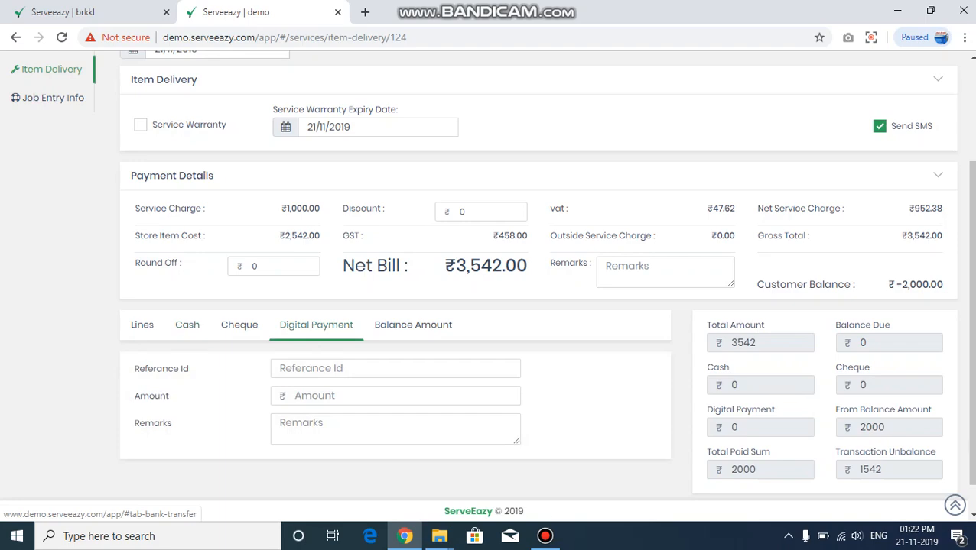
{"action": "left_click", "coordinate": [336, 396]}
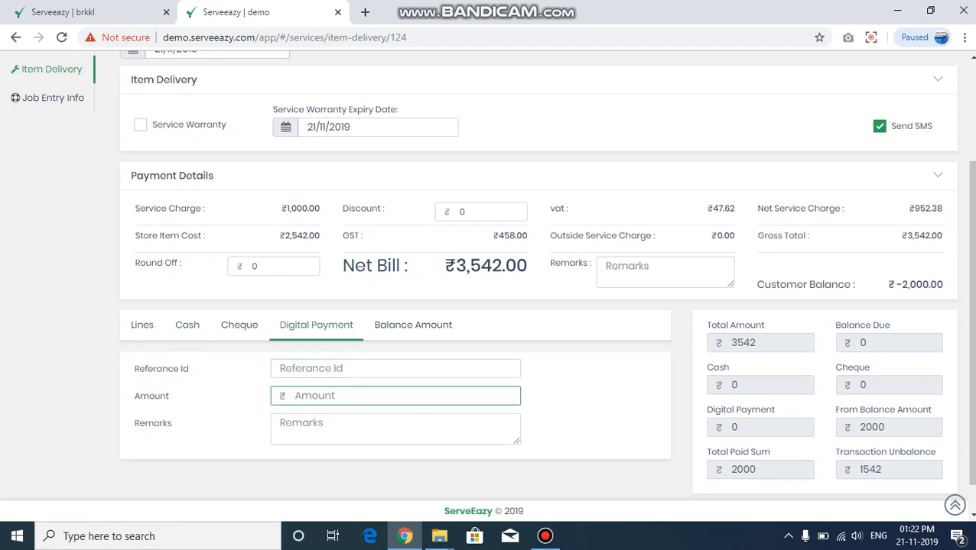
{"action": "left_click", "coordinate": [187, 325]}
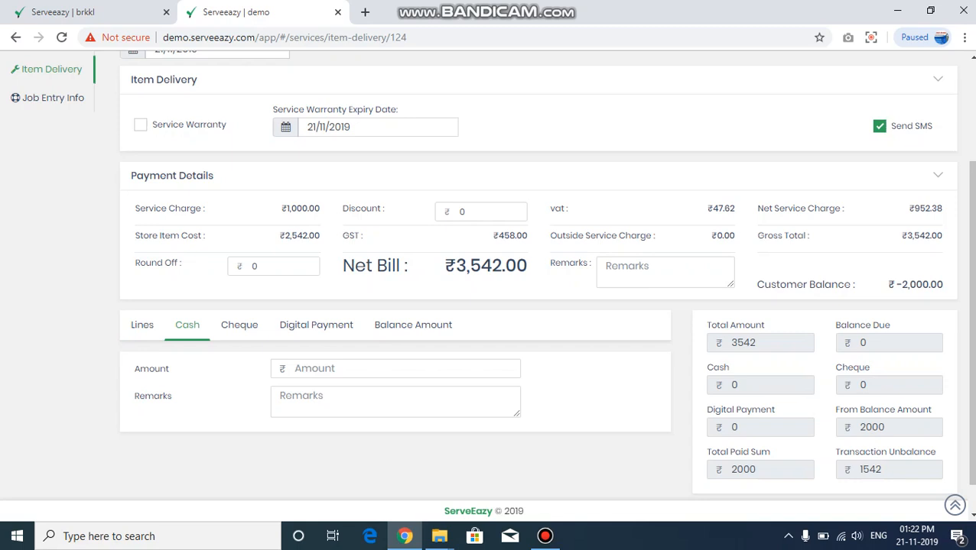
Step: Deselect the item_delivery bill among the payment lines and select it again
{"action": "left_click", "coordinate": [142, 325]}
{"action": "left_click", "coordinate": [145, 395]}
{"action": "scroll", "coordinate": [538, 280], "scroll_direction": "down", "scroll_amount": 1}
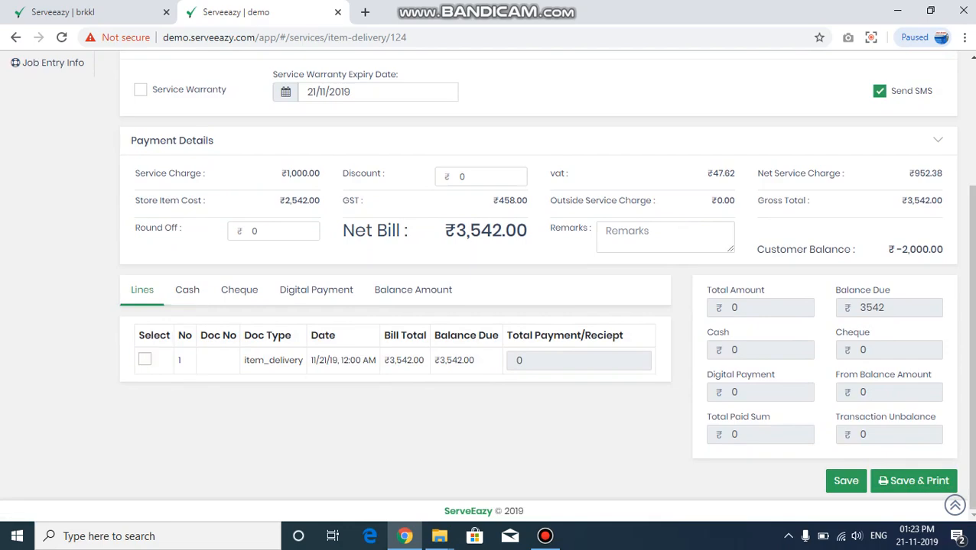
{"action": "left_click", "coordinate": [145, 359]}
Step: Enter a cash payment amount of 3542 and check the customer balance
{"action": "left_click", "coordinate": [187, 290]}
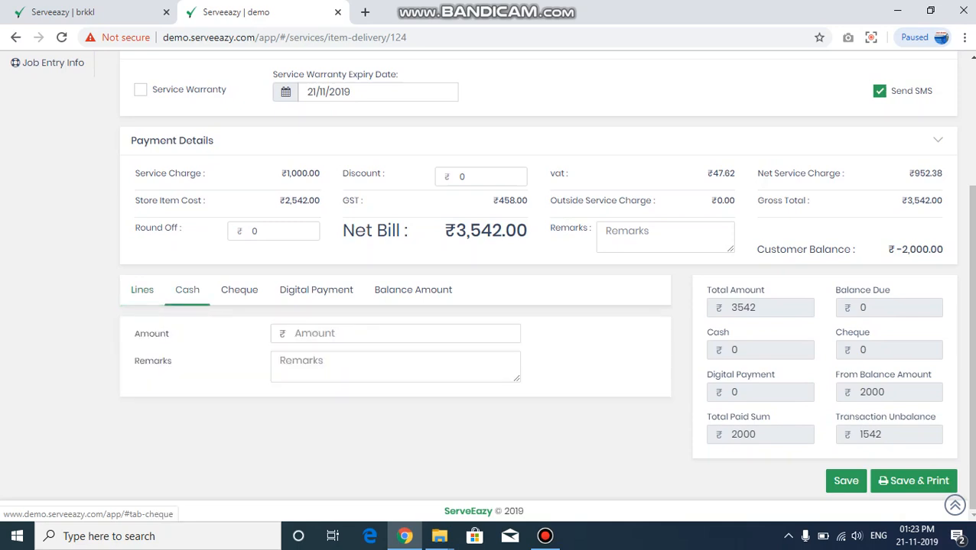
{"action": "left_click", "coordinate": [336, 334]}
{"action": "type", "text": "3542"}
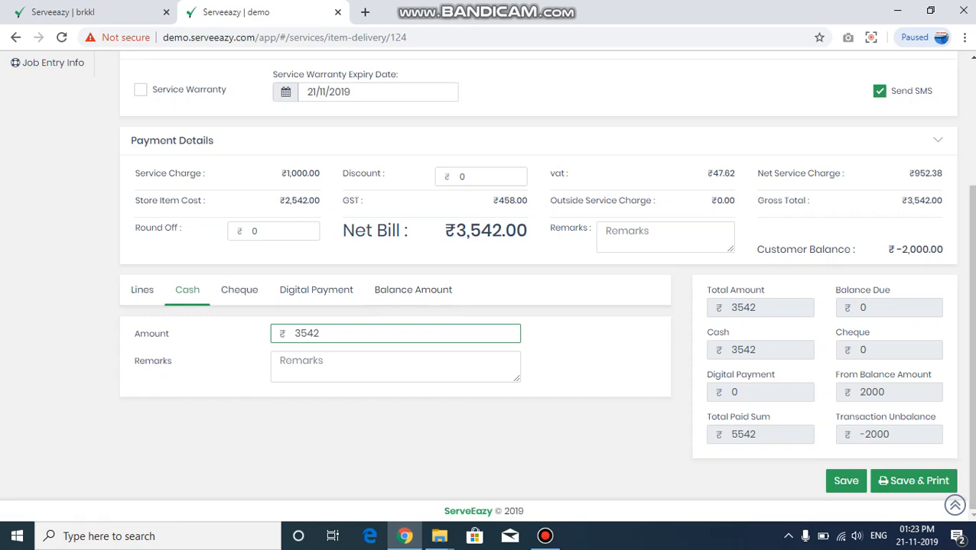
{"action": "left_click_drag", "start_coordinate": [888, 250], "coordinate": [930, 250]}
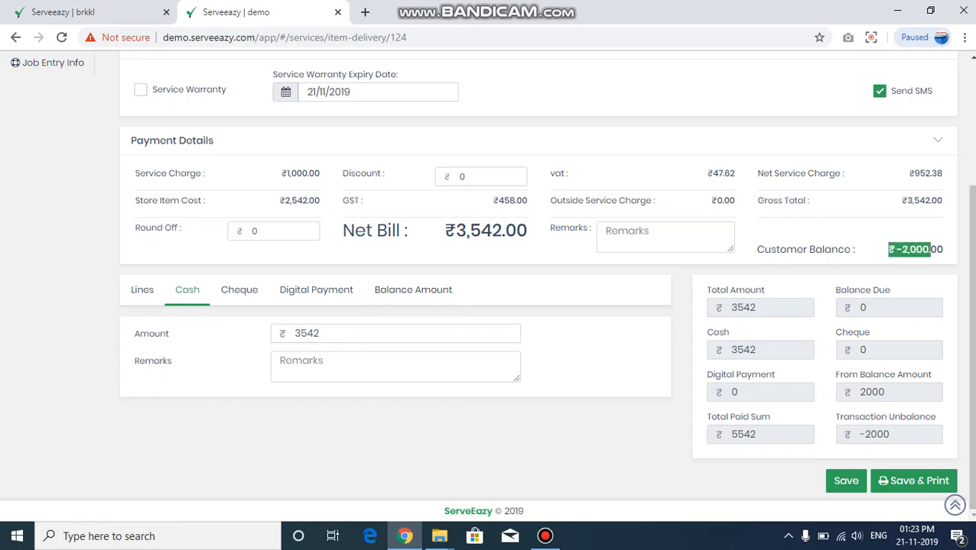
Step: Set the cash payment amount to 1542 and check the transaction unbalance, net bill and customer balance
{"action": "key", "text": "shift+Left"}
{"action": "key", "text": "shift+Left"}
{"action": "key", "text": "shift+Left"}
{"action": "key", "text": "shift+Left"}
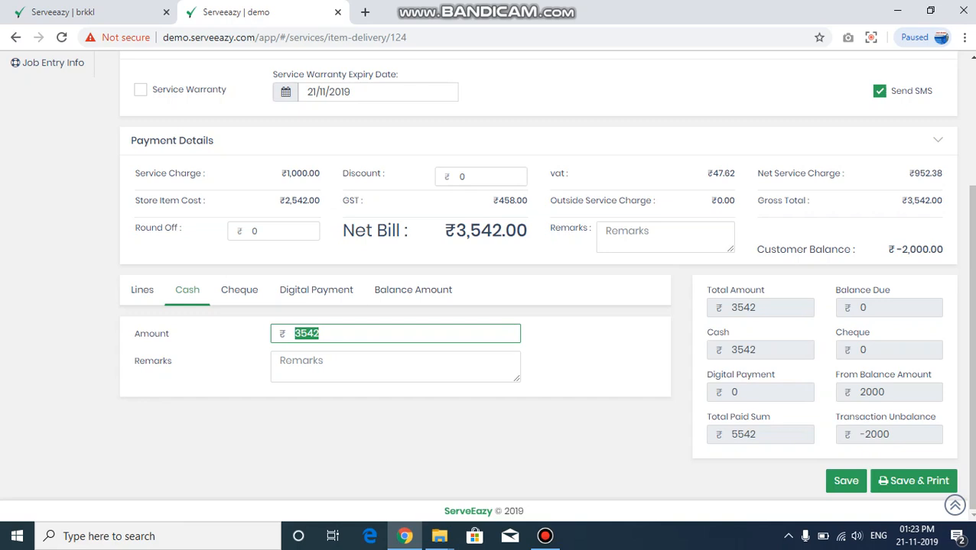
{"action": "type", "text": "1542"}
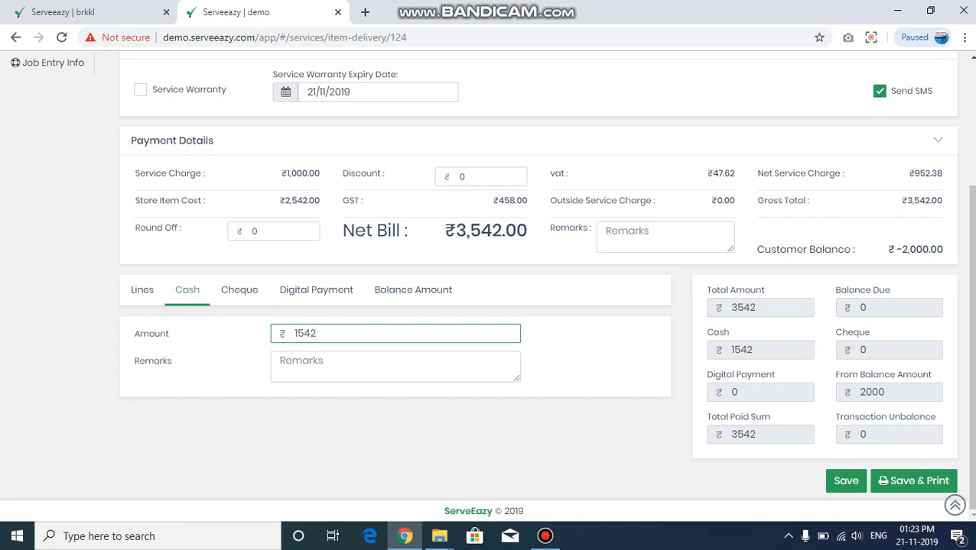
{"action": "double_click", "coordinate": [864, 434]}
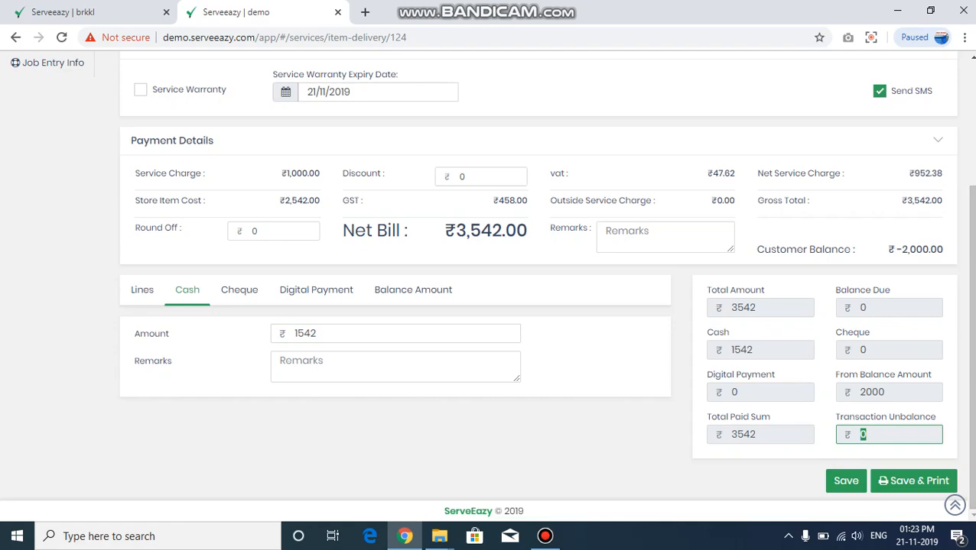
{"action": "left_click_drag", "start_coordinate": [456, 231], "coordinate": [502, 230]}
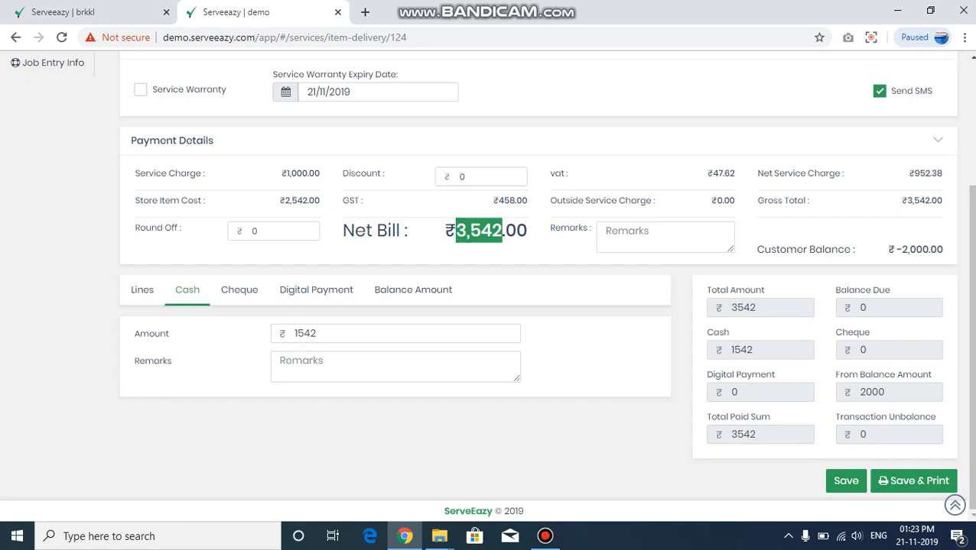
{"action": "left_click_drag", "start_coordinate": [902, 249], "coordinate": [927, 250]}
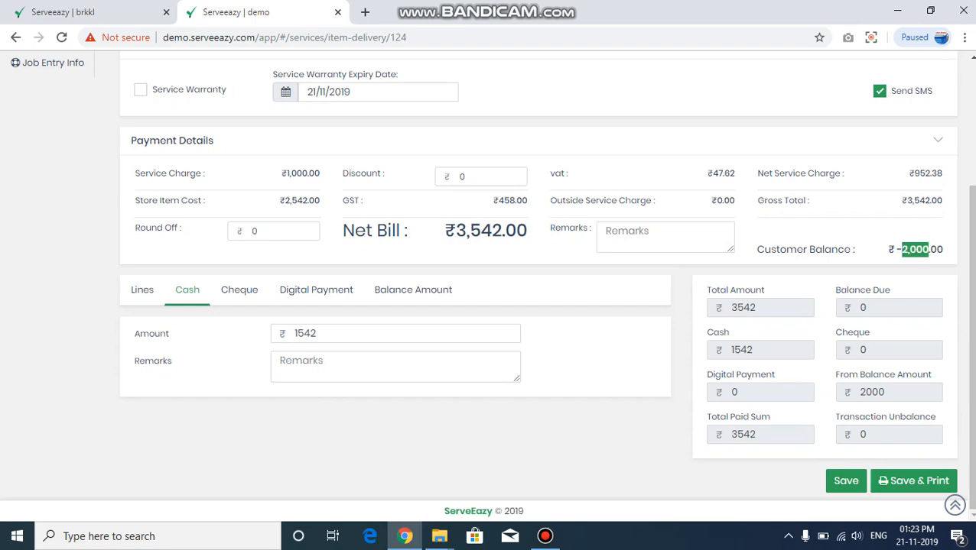
{"action": "left_click", "coordinate": [316, 333]}
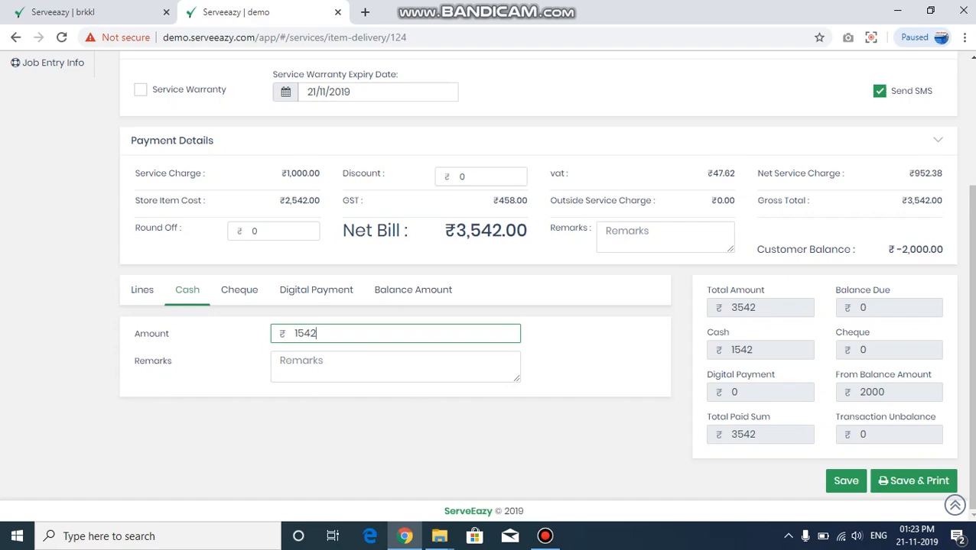
Step: Save and print the item delivery, and dismiss the invoice's print preview without saving a PDF
{"action": "left_click", "coordinate": [913, 480]}
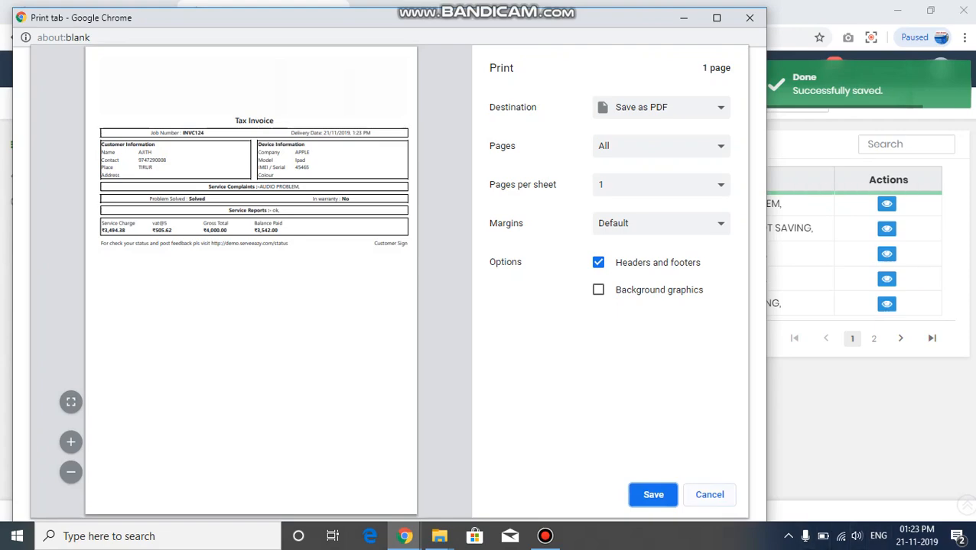
{"action": "key", "text": "Escape"}
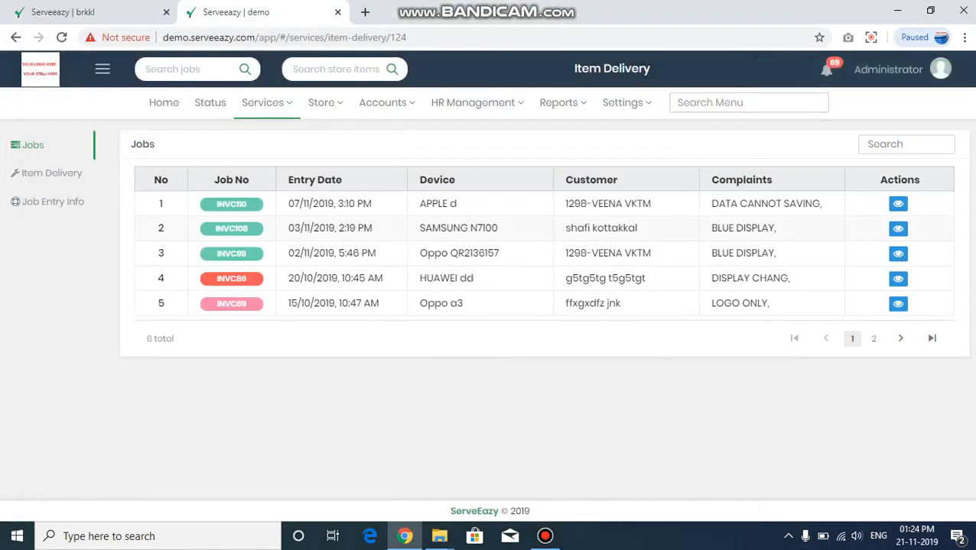